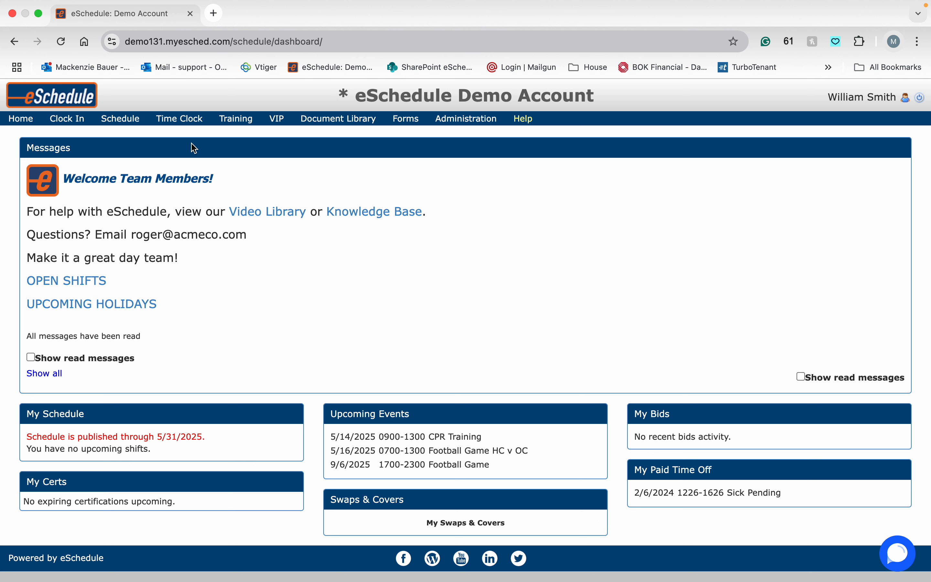
Open the Time Clock Exceptions report and bring up the clock record of the first pending exception, clocked in 3/7/2025 1315
mouse_move(194, 126)
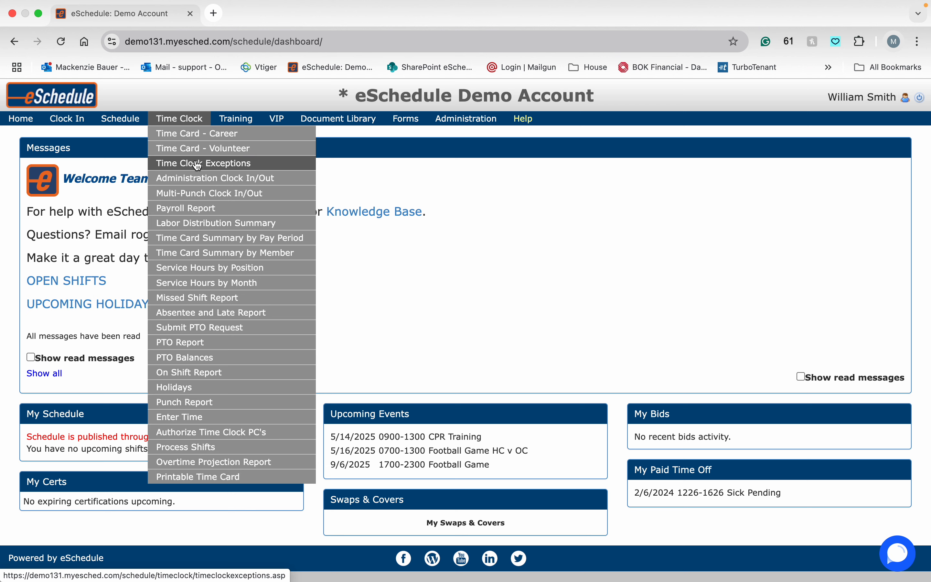
click(260, 170)
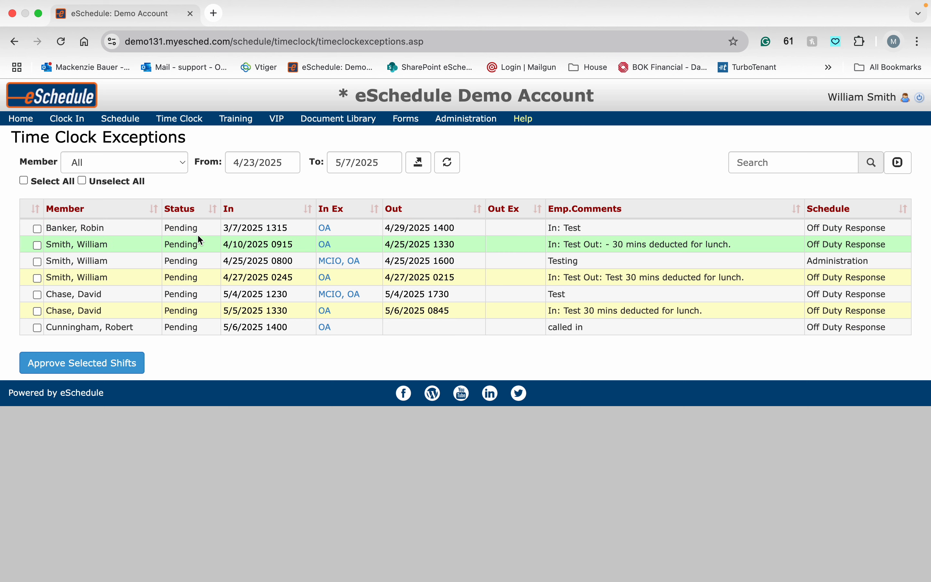
click(255, 231)
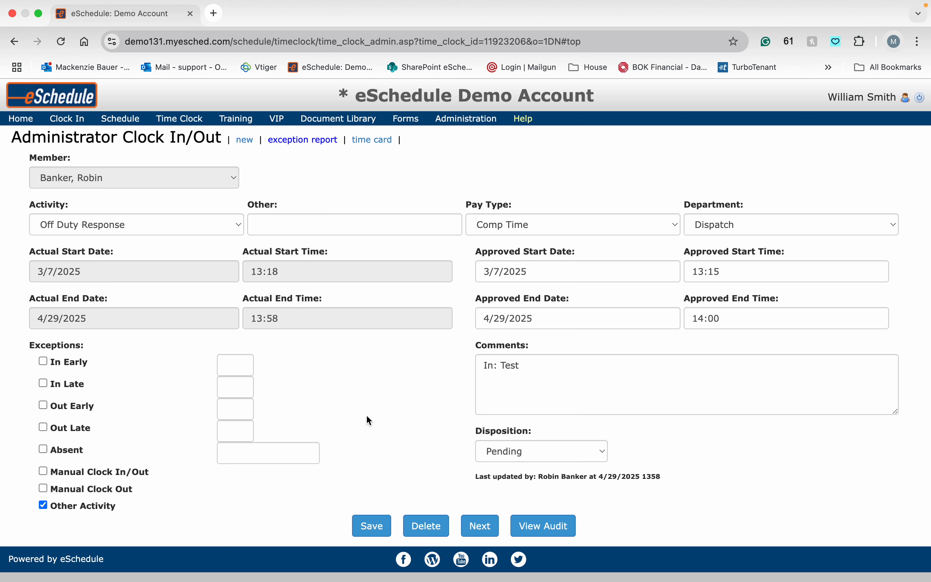
Return to the exception report and select all listed shifts
click(304, 142)
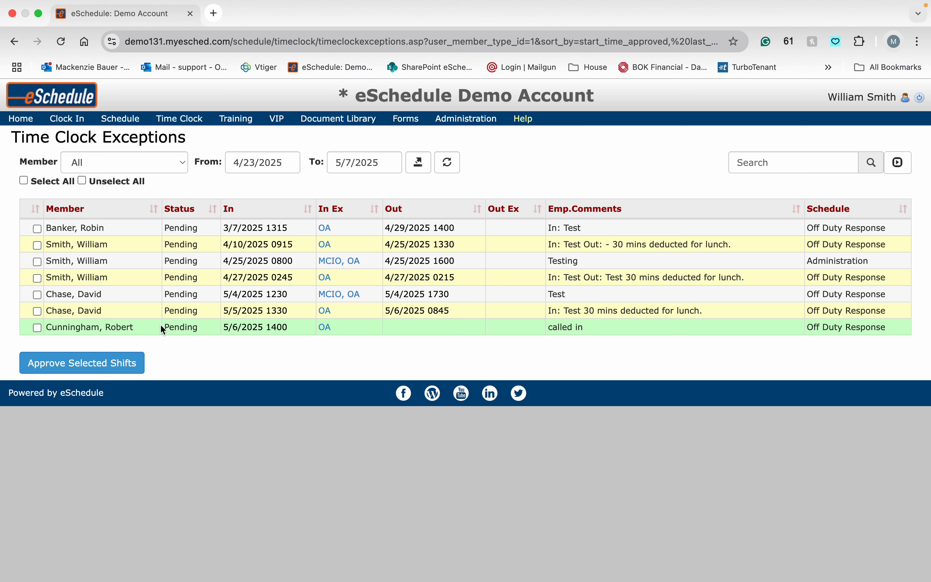
click(24, 180)
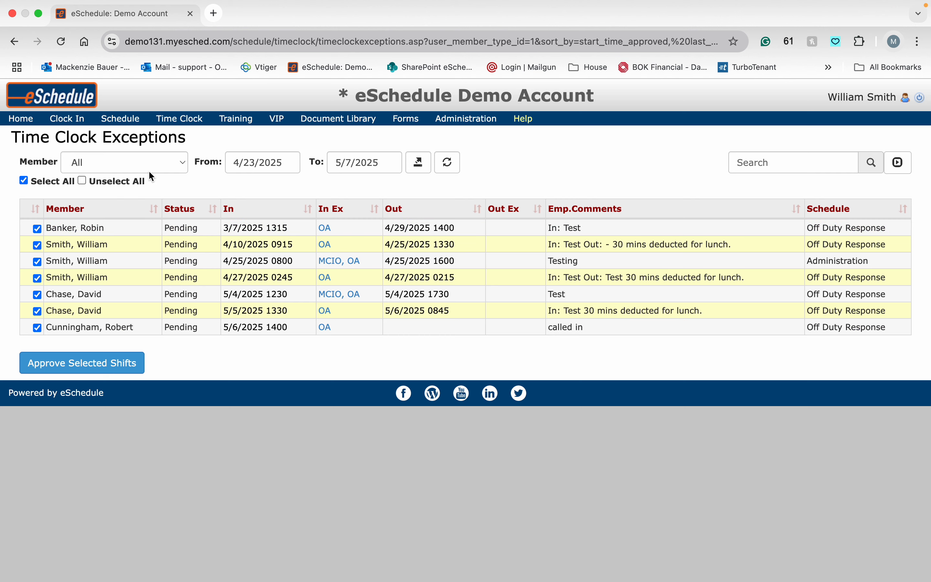
Open the career time card to view the member's shifts for the pay period
mouse_move(181, 119)
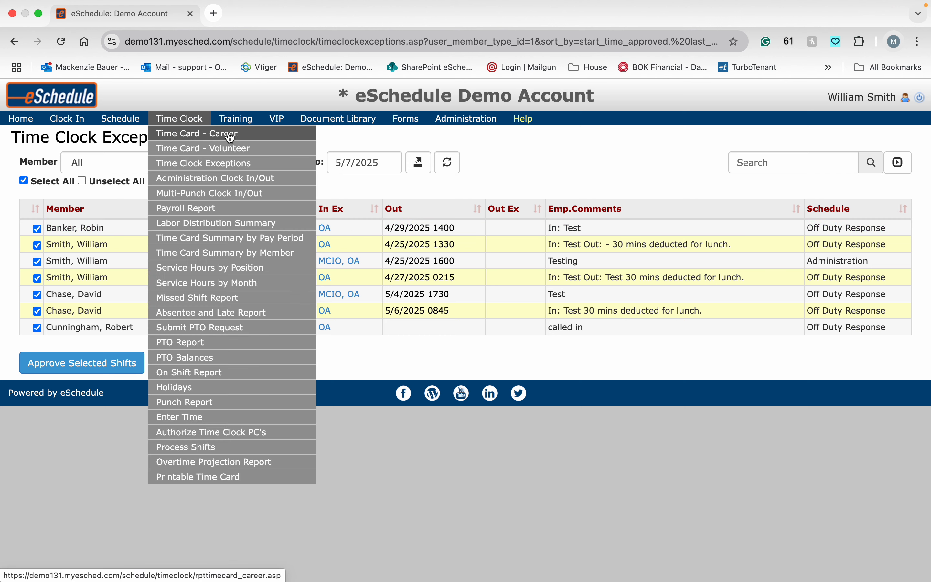
click(248, 135)
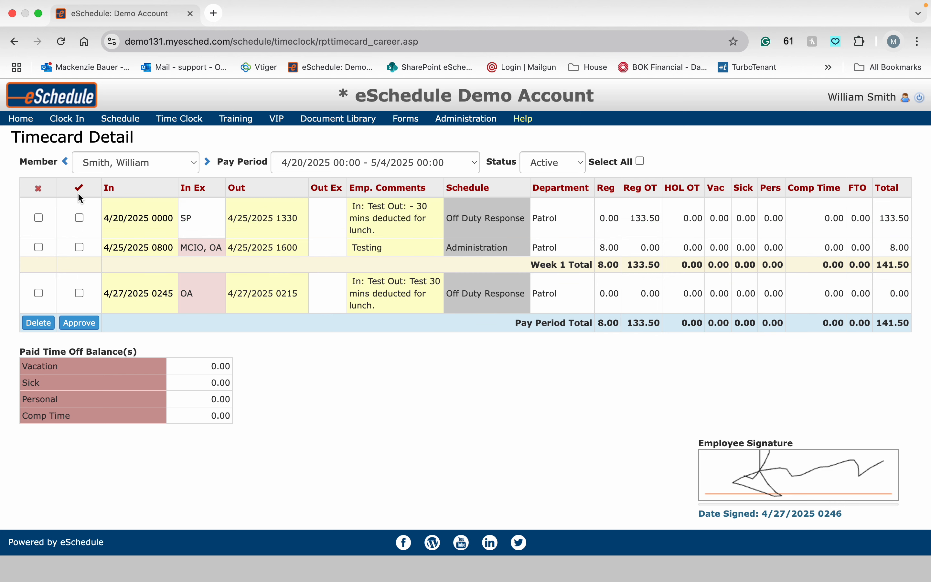
Mark the 4/20/2025 0000 and 4/25/2025 0800 shifts for approval, and clear both marks again
click(79, 217)
click(80, 247)
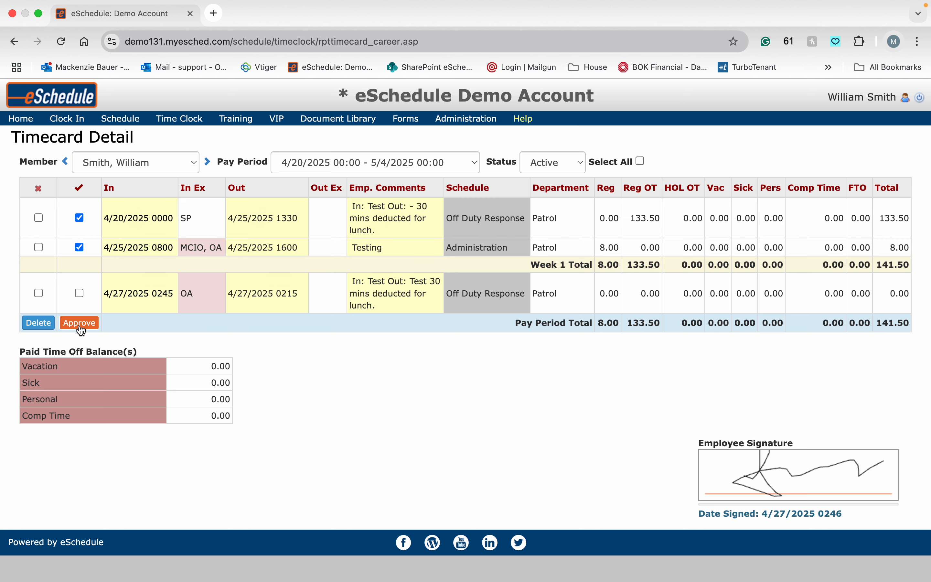
click(80, 247)
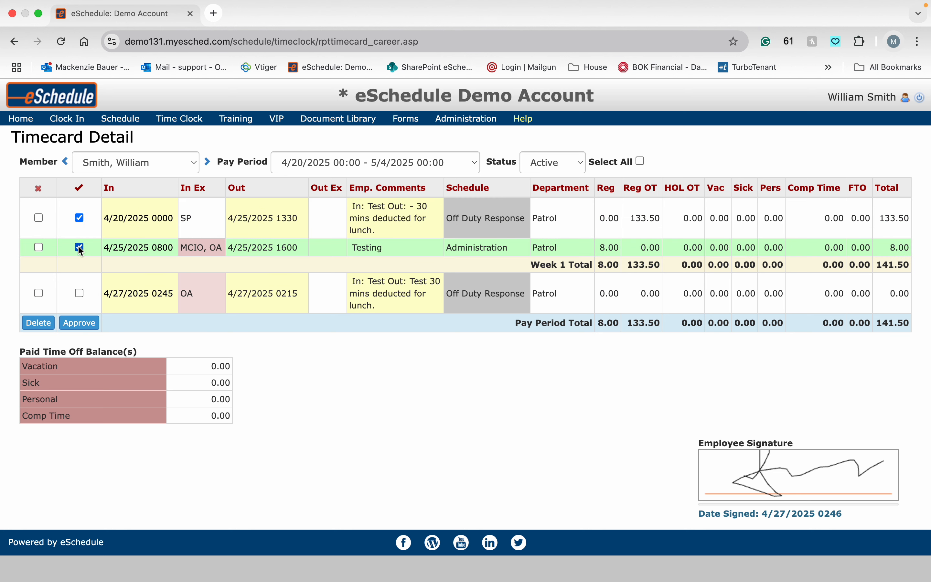
click(79, 218)
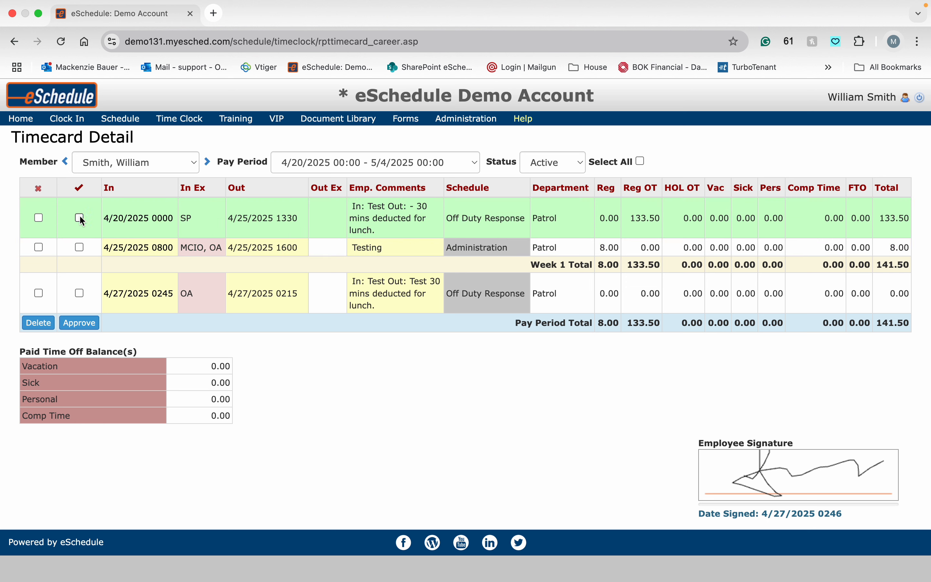
View the clock record behind the 4/20/2025 0000 shift and return to the time card
click(145, 222)
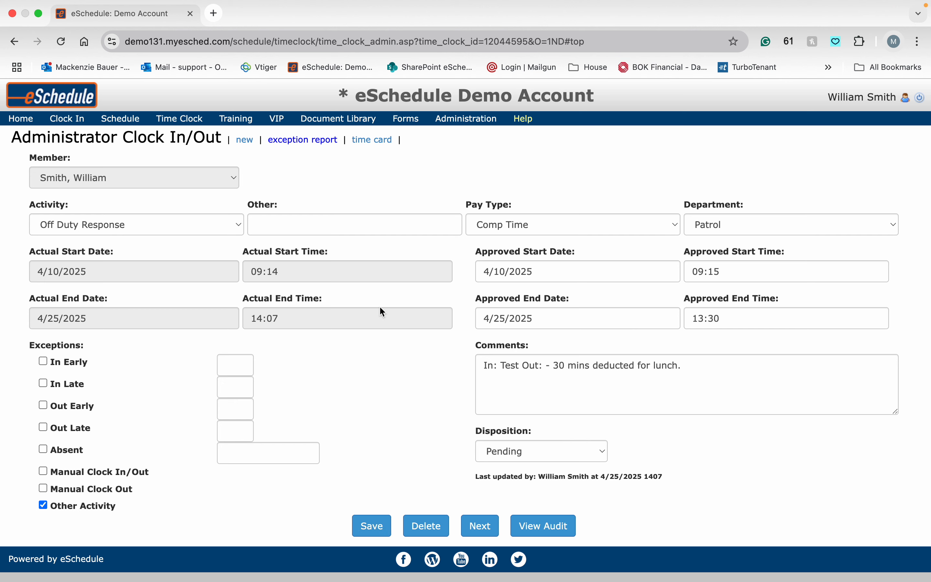
click(376, 144)
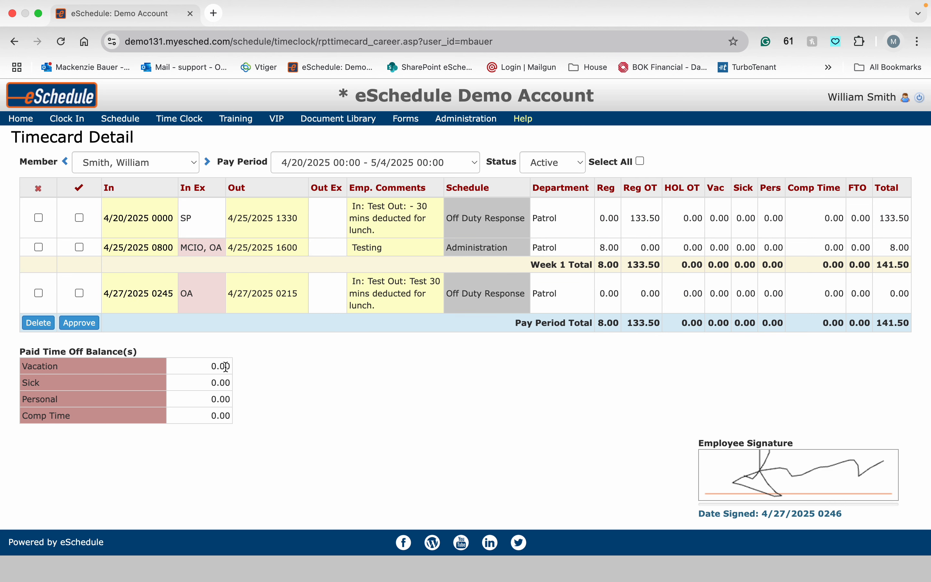
Page through the next three members' time cards and go back to the original member's time card
click(207, 162)
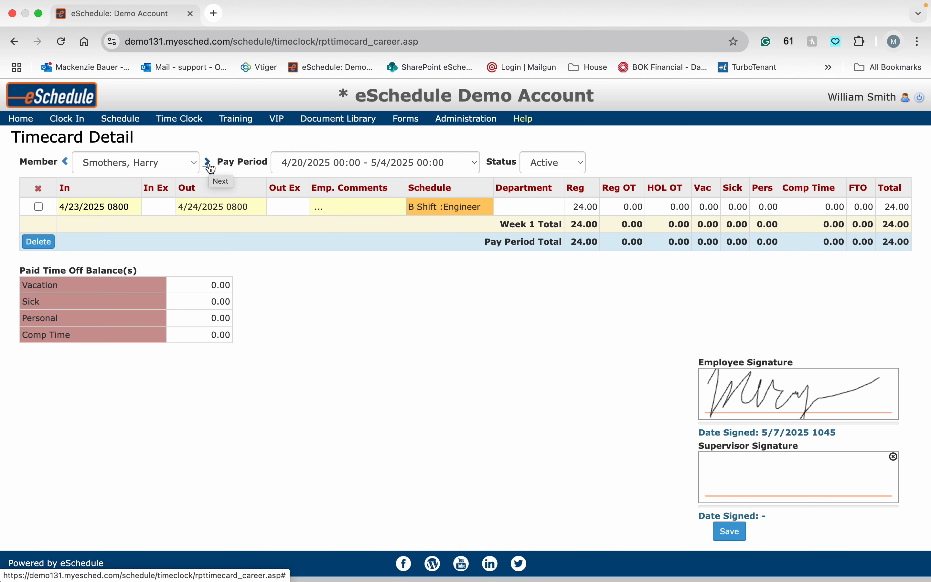
click(211, 168)
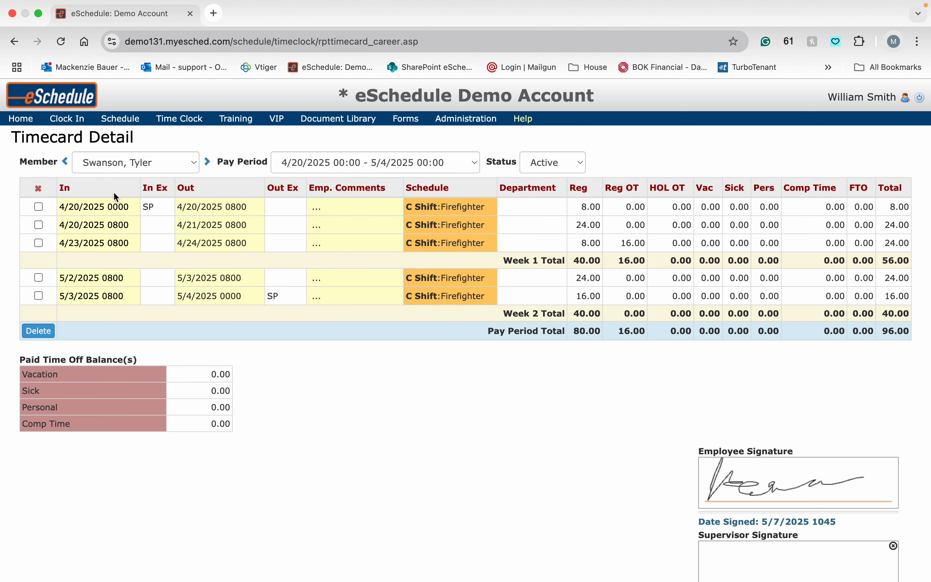
click(209, 164)
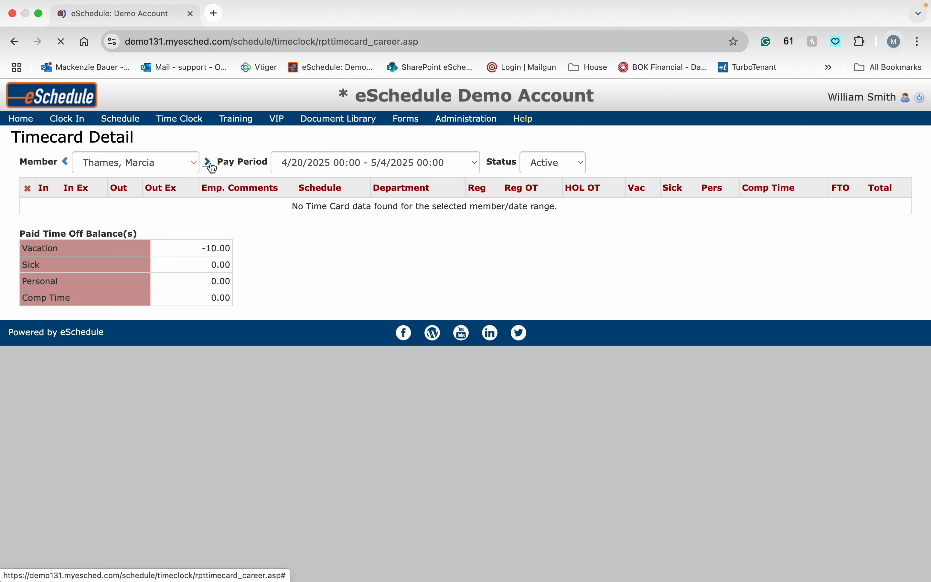
click(66, 164)
click(66, 163)
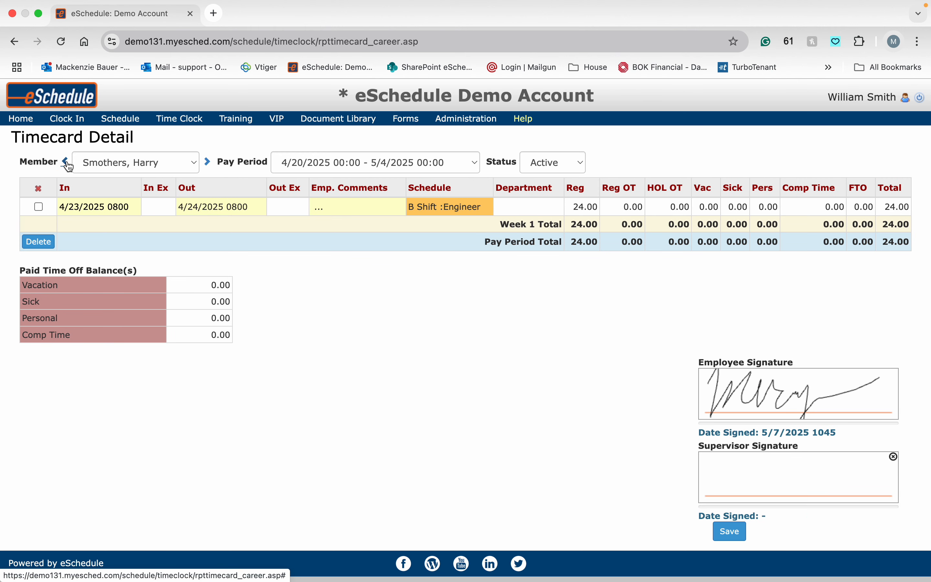
click(67, 164)
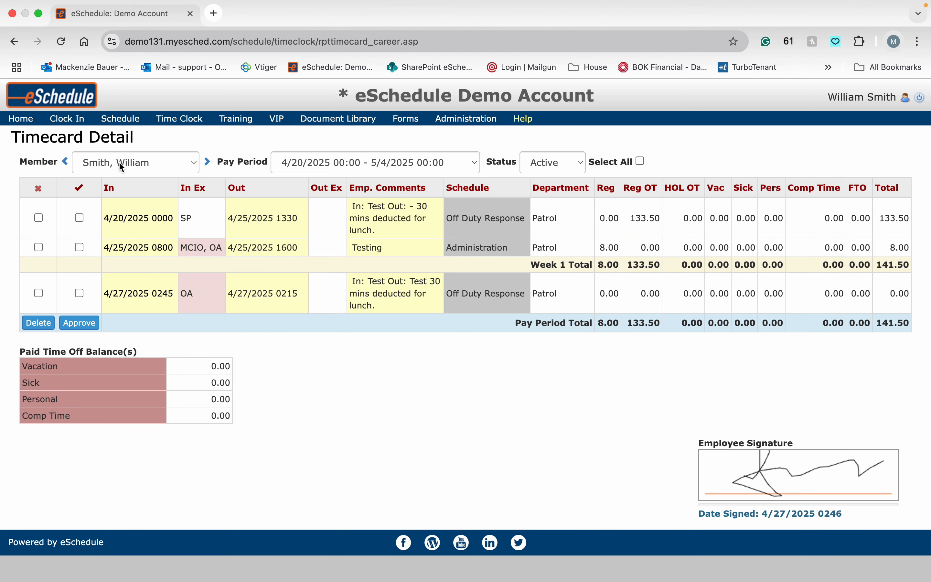
Review the Time Clock Exceptions report, and check the signature areas on the current and next member's career time cards
mouse_move(183, 125)
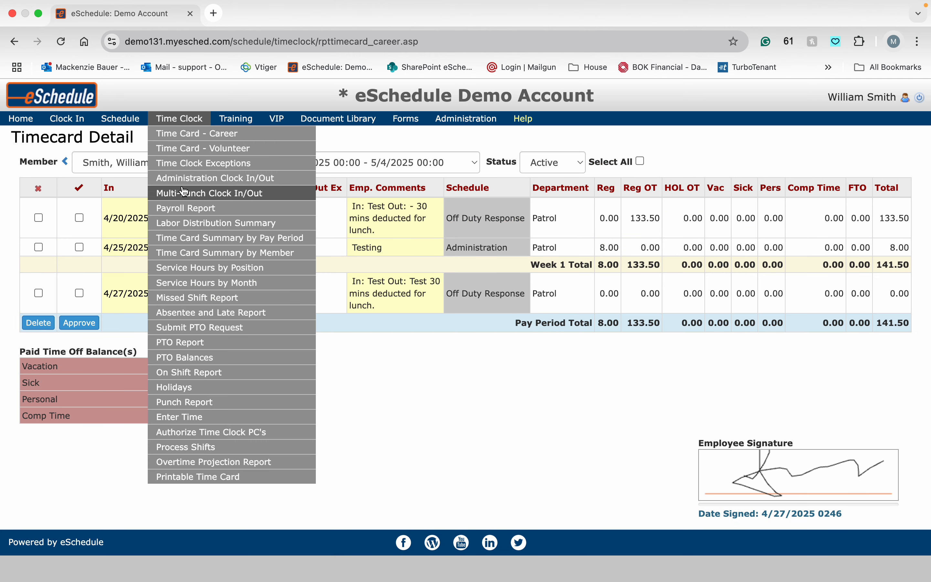
click(189, 164)
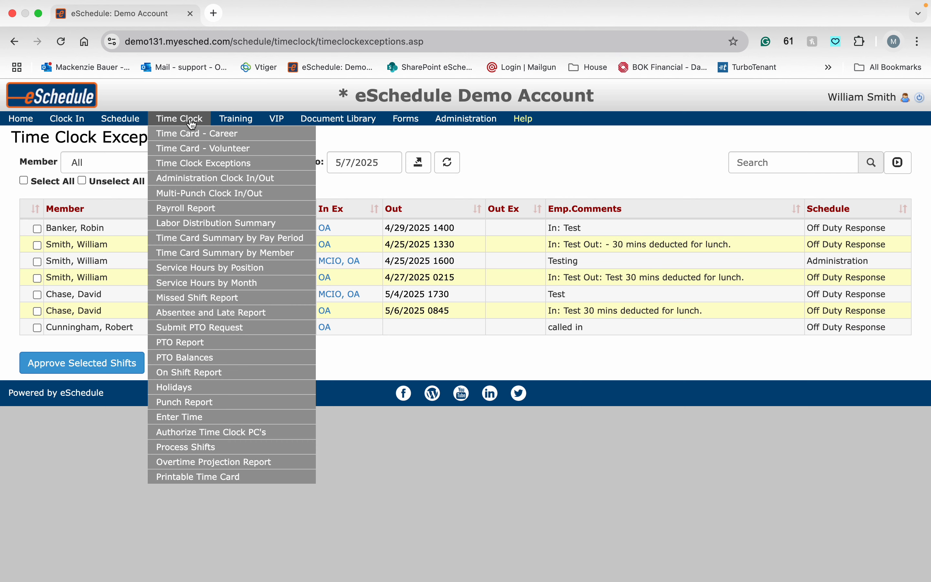
click(190, 135)
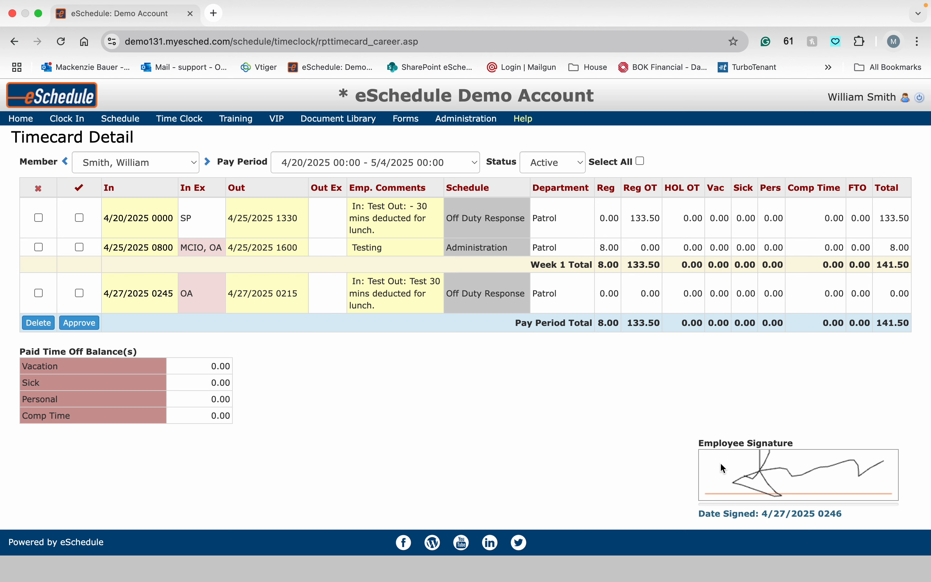
click(207, 162)
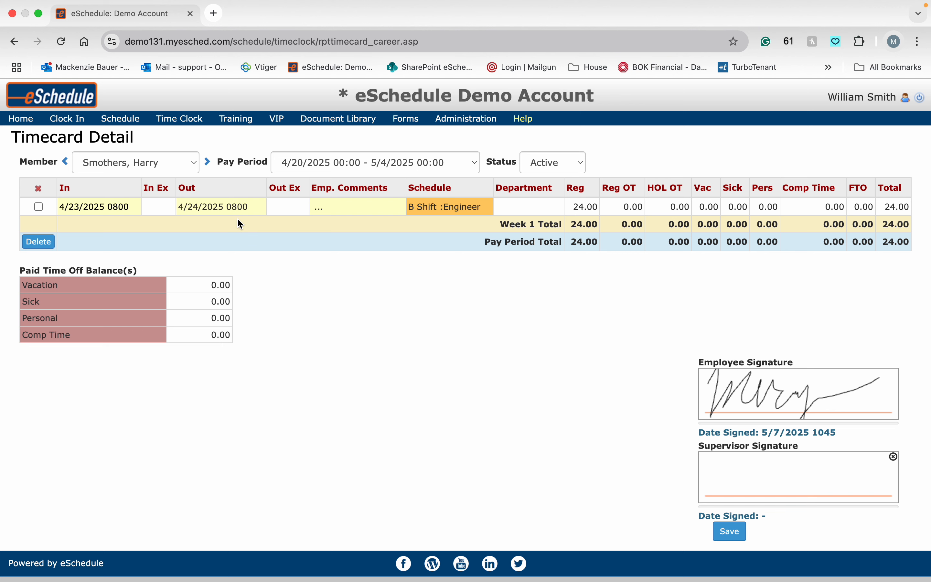
Run the Payroll Report for 4/20/2025 00:00 - 5/4/2025 00:00 with Active status and View Signed enabled, and review it down to the totals
mouse_move(188, 123)
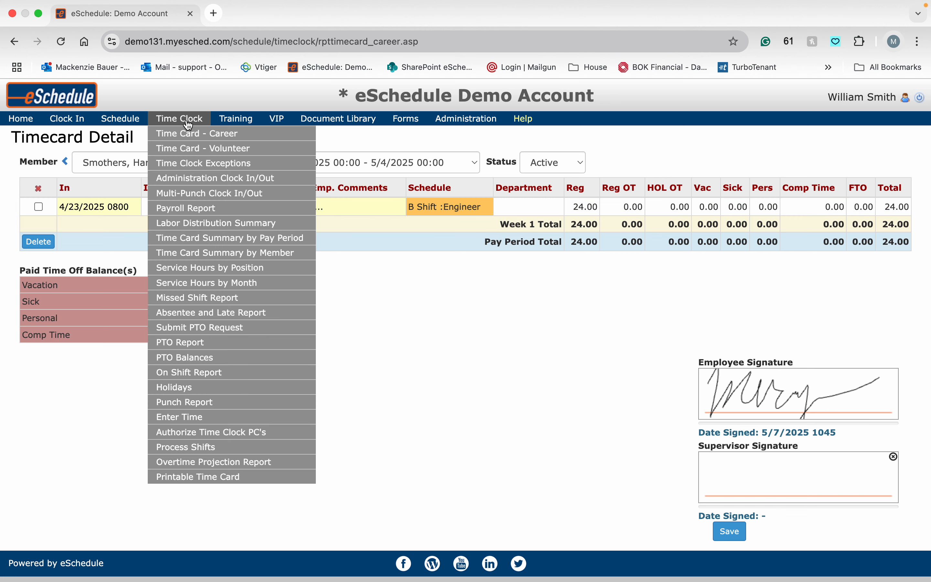
click(230, 214)
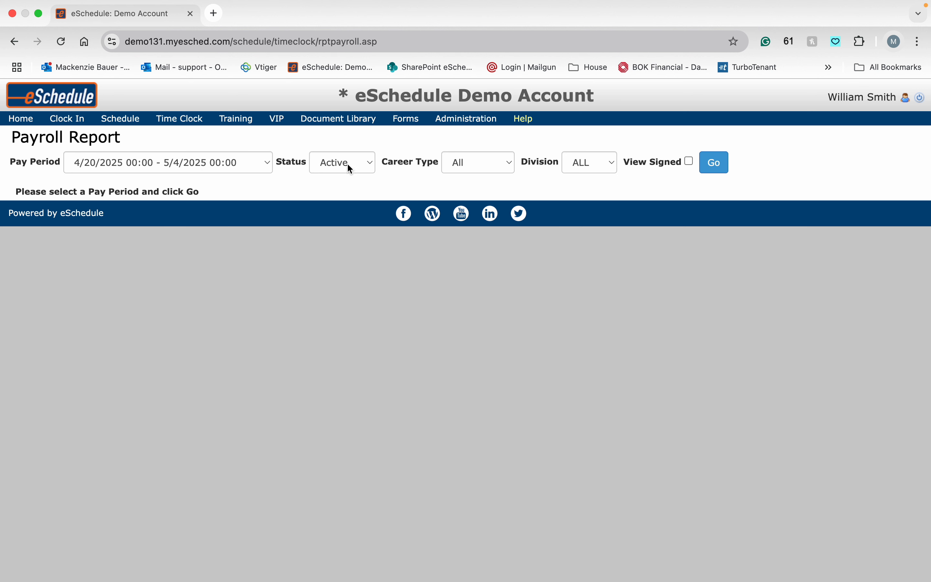
click(355, 170)
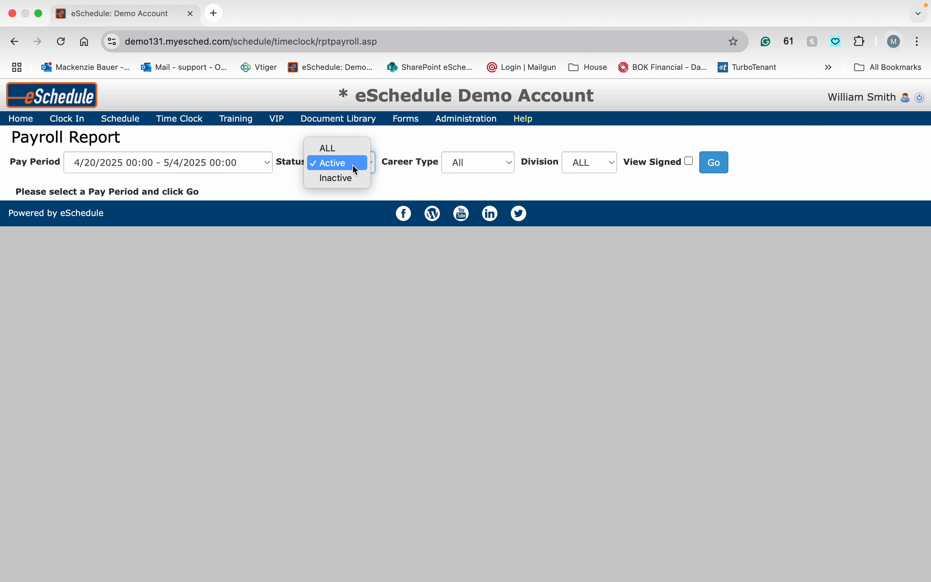
click(353, 166)
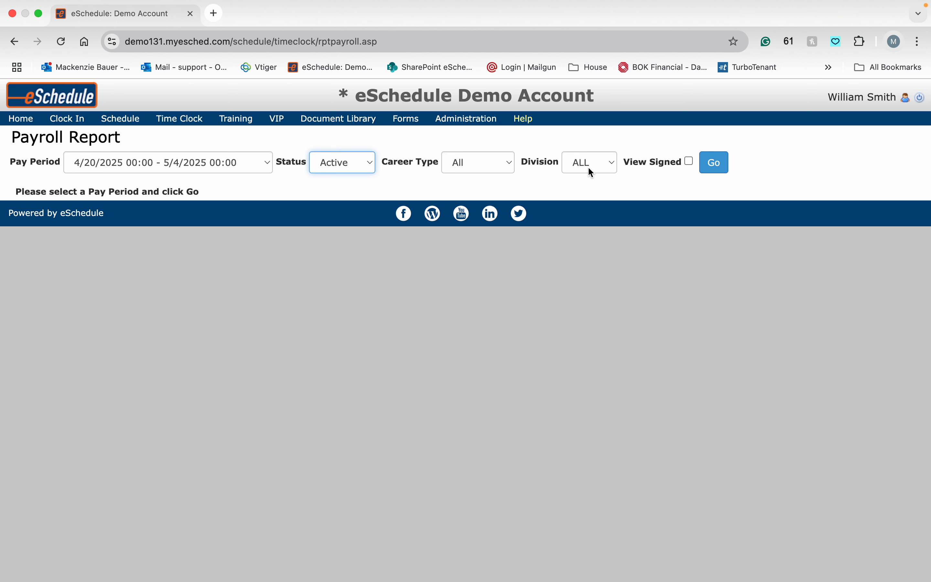
click(603, 186)
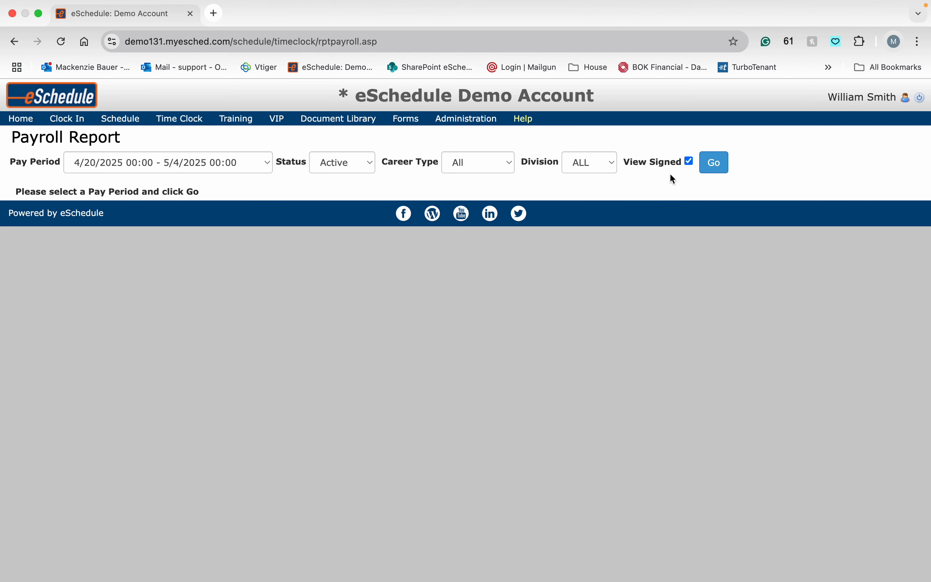
click(712, 168)
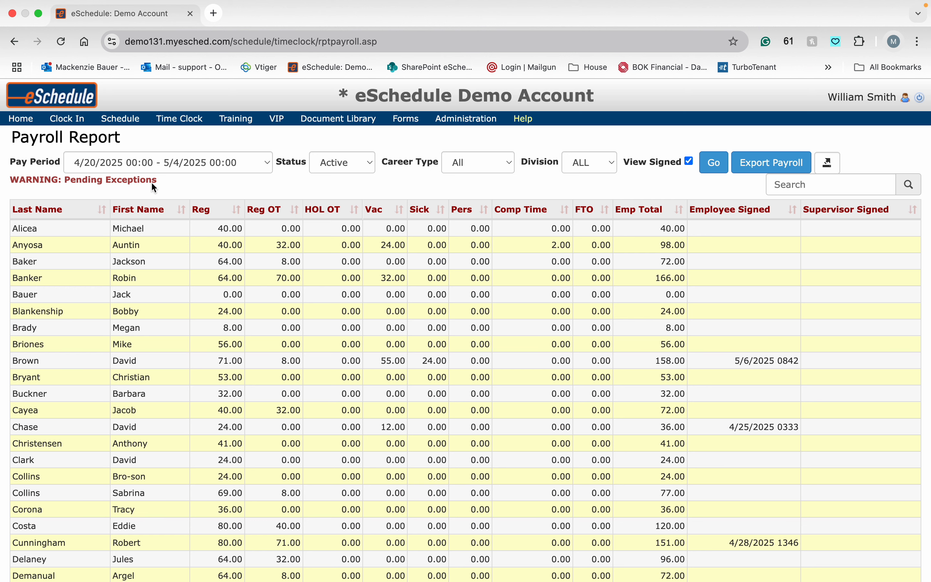
mouse_move(179, 119)
scroll(462, 269, down, 12)
scroll(466, 297, down, 20)
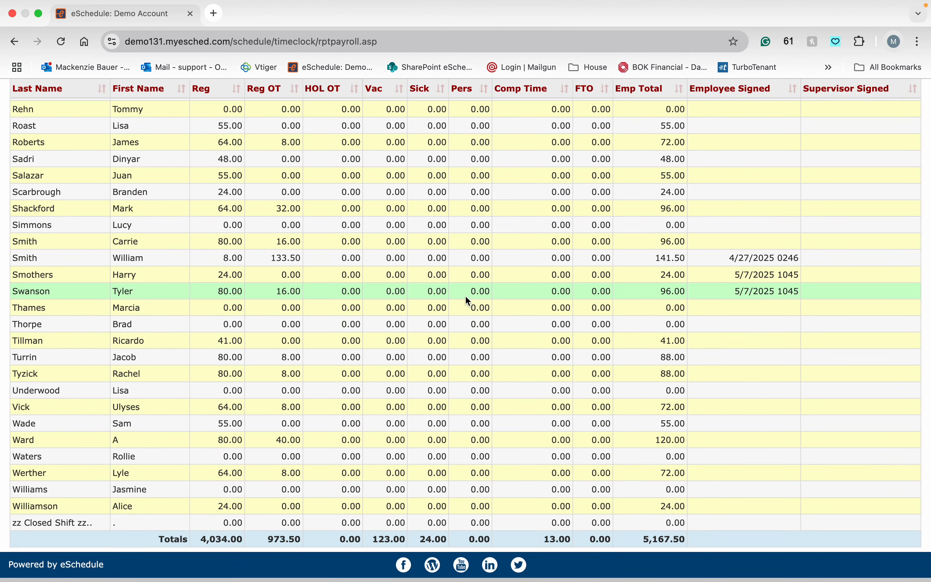
scroll(462, 453, up, 20)
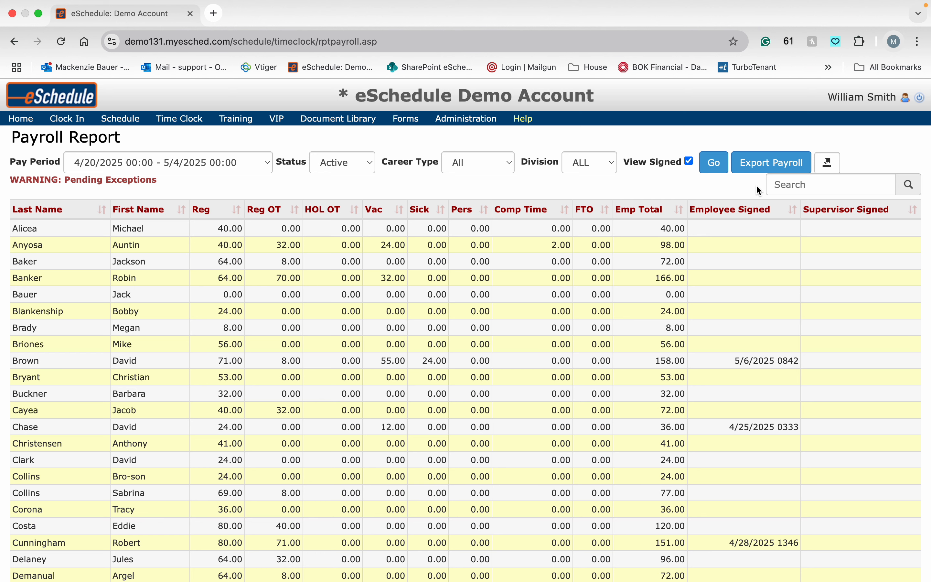
Generate the Printable Time Card report for ALL members in the 4/20/2025 00:00 - 5/4/2025 00:00 pay period
mouse_move(181, 120)
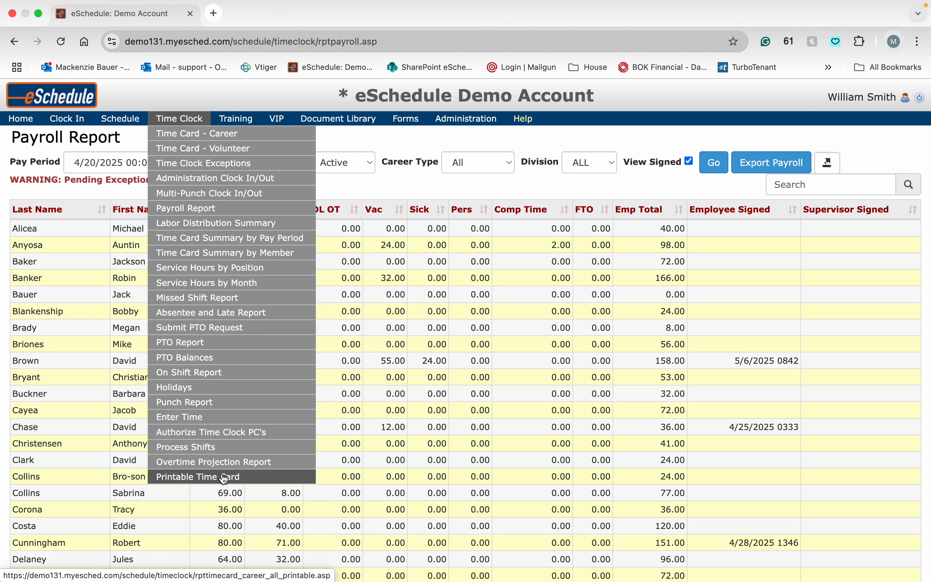
click(247, 479)
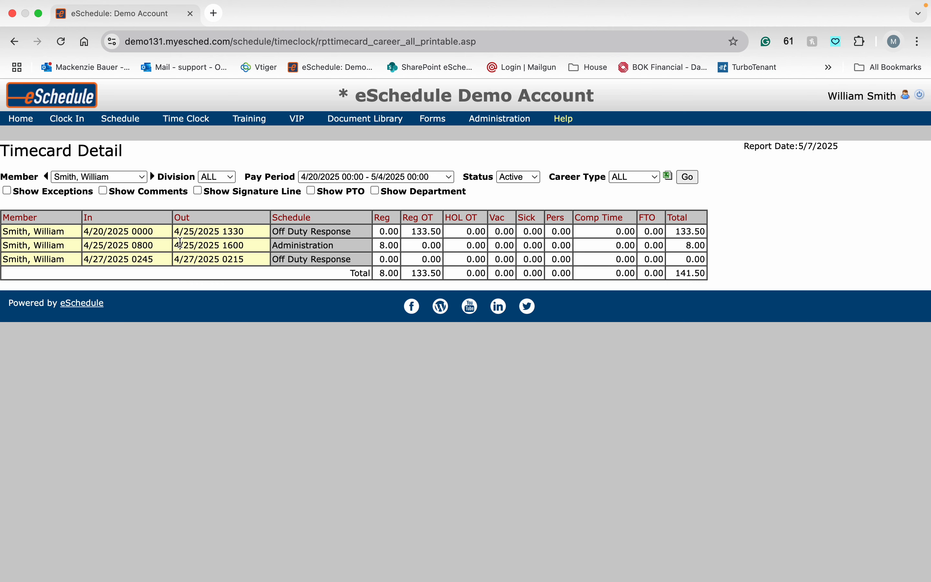
click(132, 176)
scroll(126, 154, up, 15)
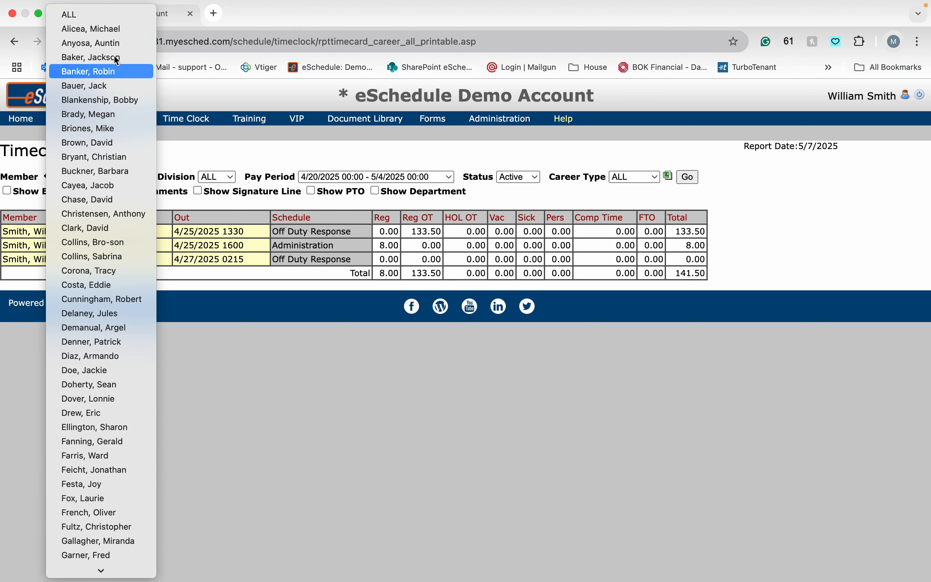
click(103, 14)
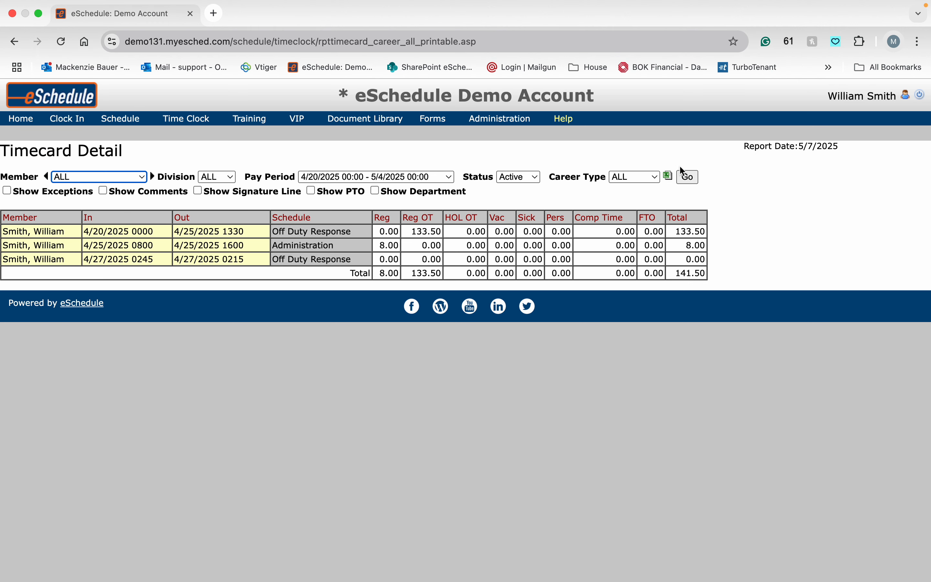
click(692, 177)
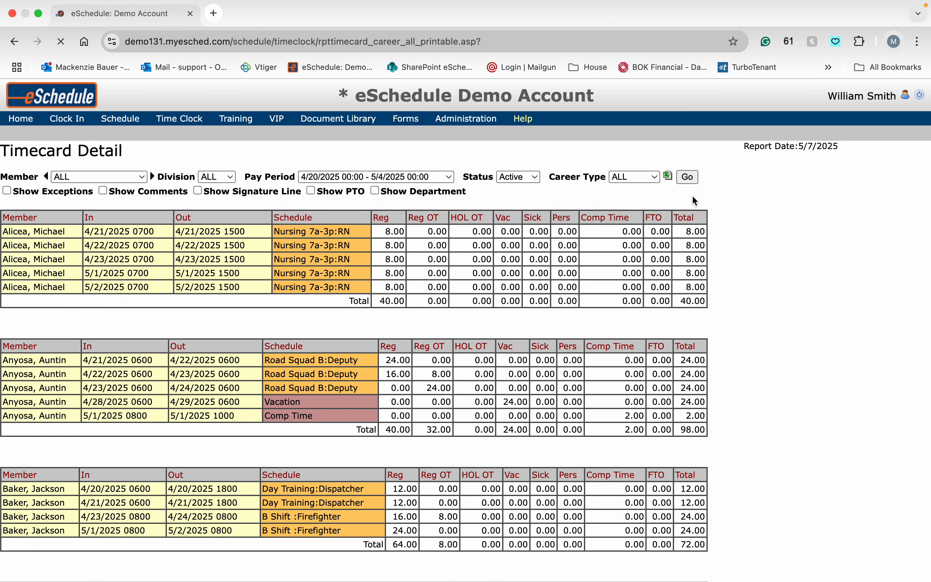